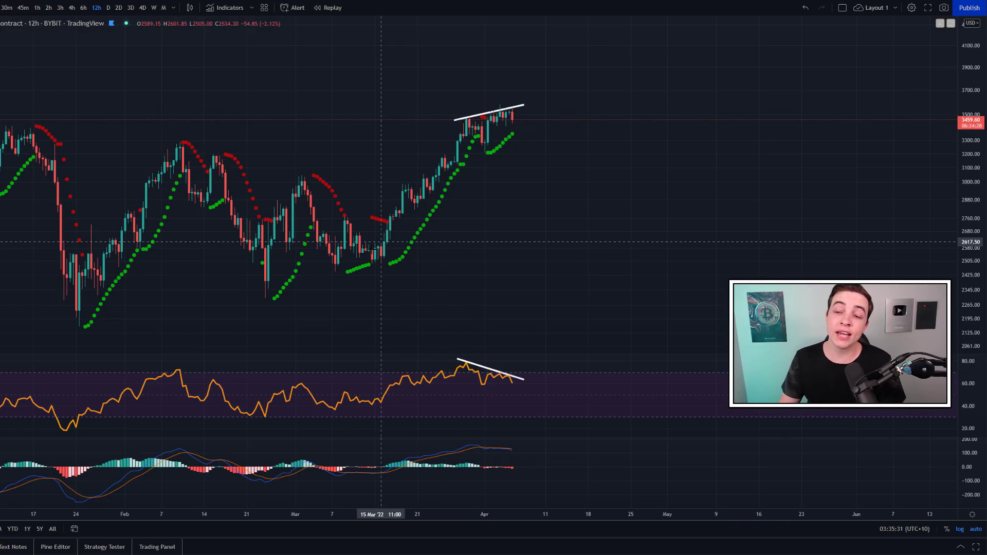
- Try green brush marks on the top dots, the rally and the RSI peaks, undoing each
mouse_move(521, 134)
mouse_down()
mouse_move(486, 139)
mouse_move(517, 157)
mouse_move(521, 134)
mouse_up()
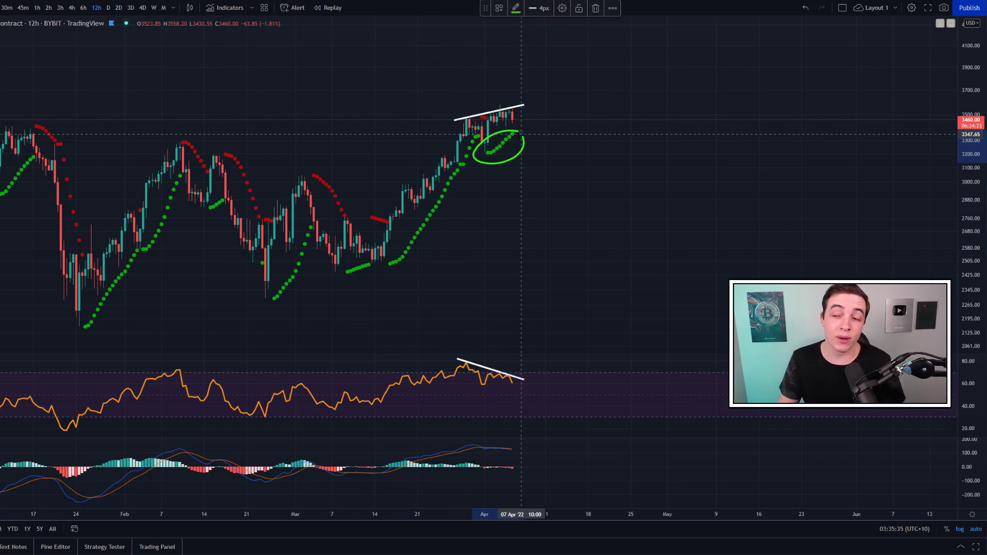
key(ctrl+z)
drag(357, 262, 527, 112)
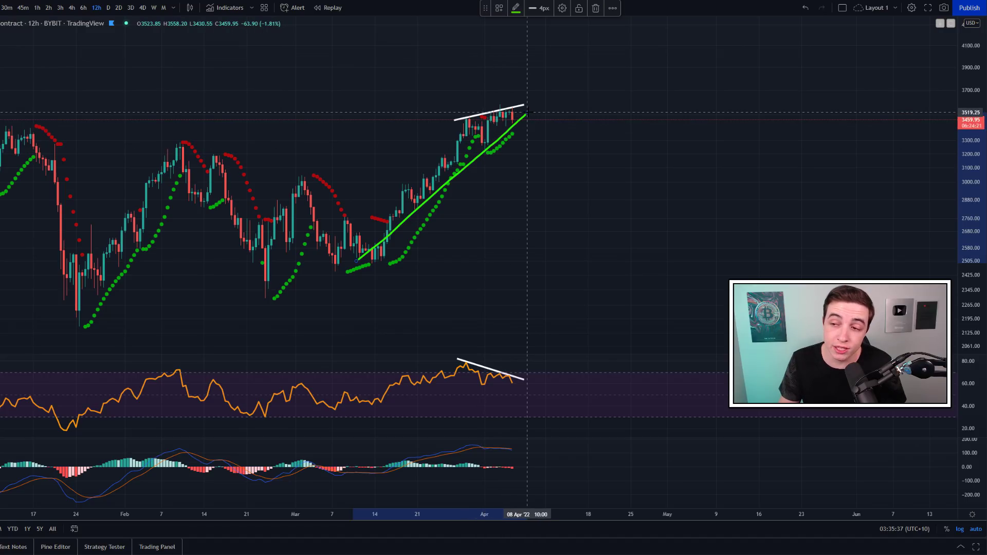
key(ctrl+z)
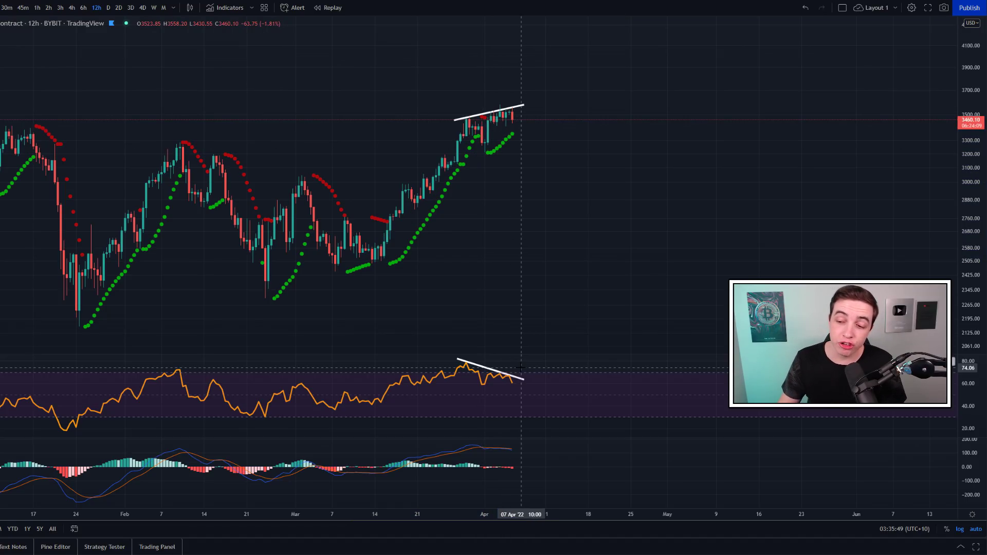
mouse_move(521, 368)
mouse_down()
mouse_move(460, 362)
mouse_move(454, 386)
mouse_move(524, 376)
mouse_up()
key(ctrl+z)
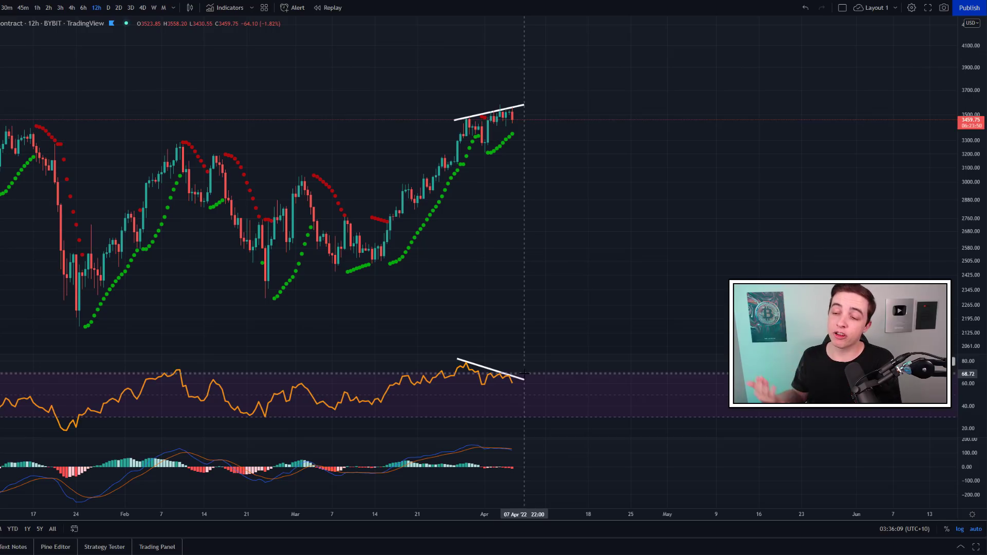
- Try green strokes on the rally, top candles and latest MACD bars, undoing each one
mouse_move(362, 255)
mouse_down()
mouse_move(411, 206)
mouse_move(452, 137)
mouse_move(514, 113)
mouse_up()
key(ctrl+z)
key(ctrl+z)
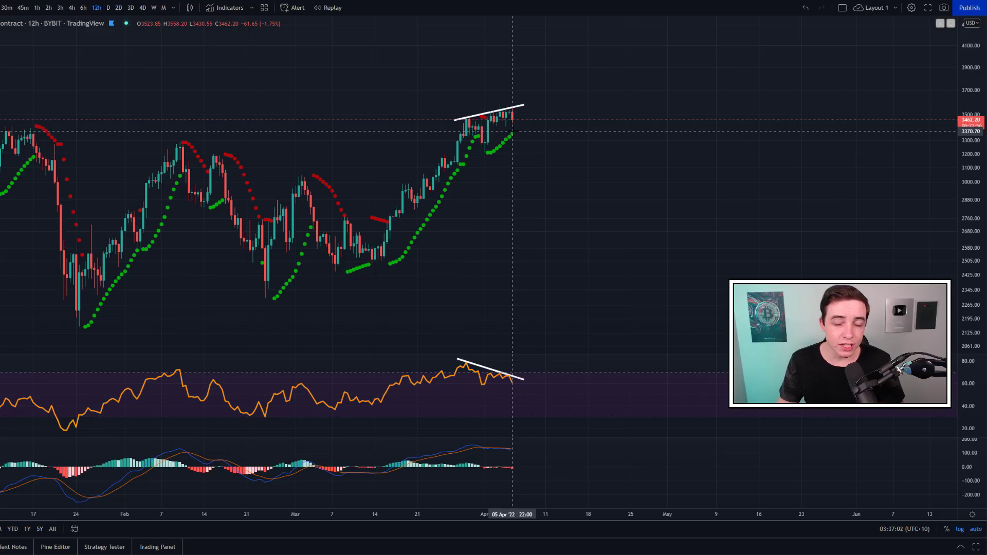
mouse_move(522, 109)
mouse_down()
mouse_move(501, 109)
mouse_move(485, 125)
mouse_move(506, 130)
mouse_move(508, 108)
mouse_up()
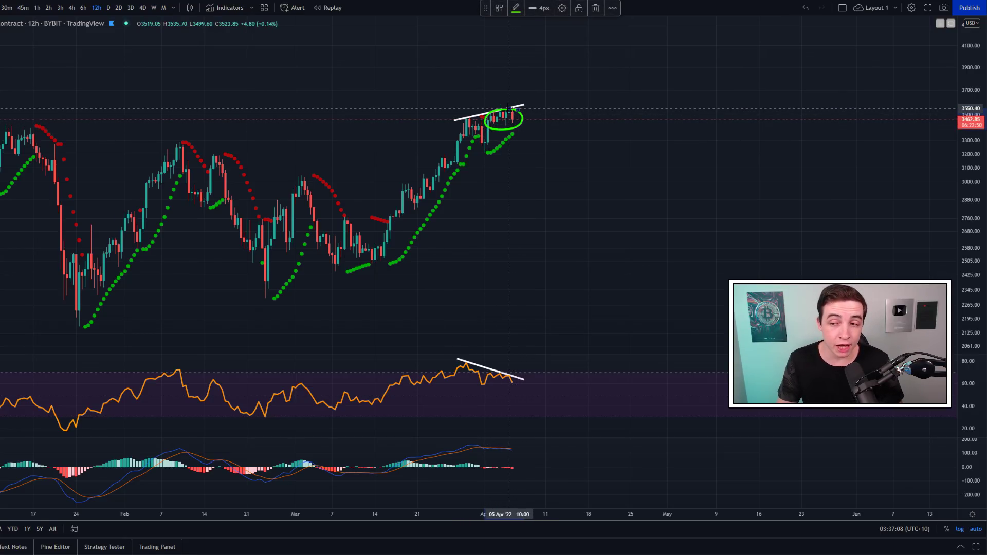
key(ctrl+z)
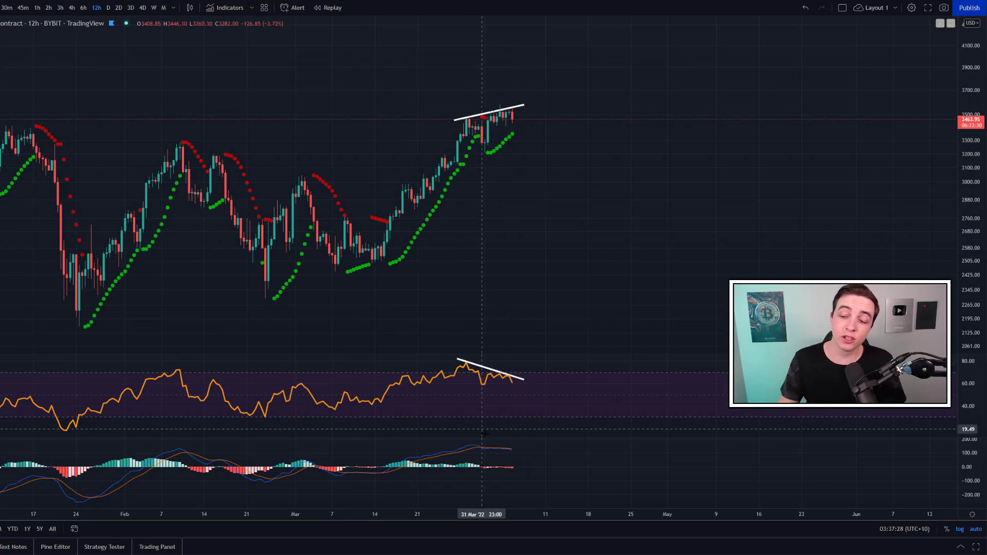
mouse_move(520, 459)
mouse_down()
mouse_move(482, 481)
mouse_move(517, 452)
mouse_move(476, 468)
mouse_move(518, 465)
mouse_up()
key(ctrl+z)
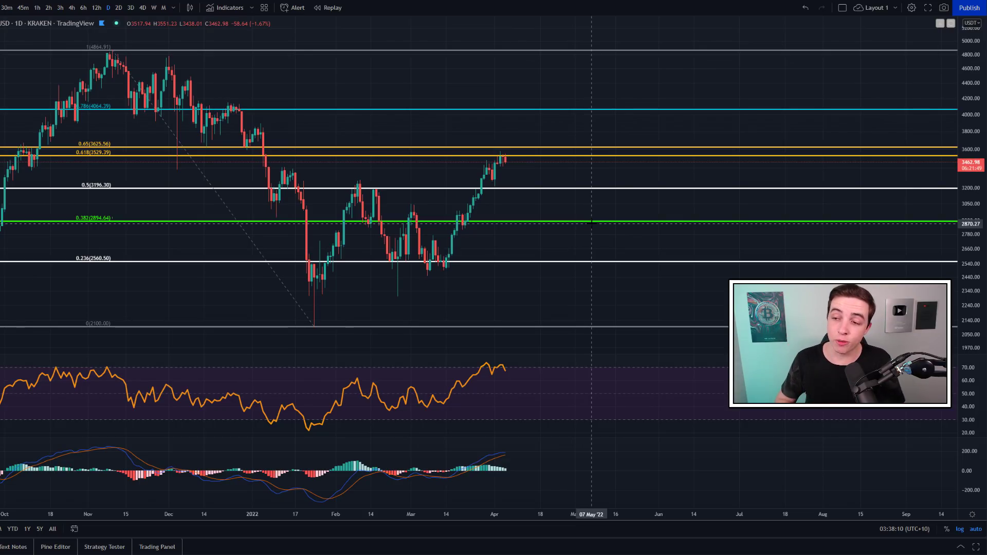
- Draw and remove green circles around the latest candles and the MACD line ends
mouse_move(513, 149)
mouse_down()
mouse_move(484, 154)
mouse_move(513, 147)
mouse_up()
key(ctrl+z)
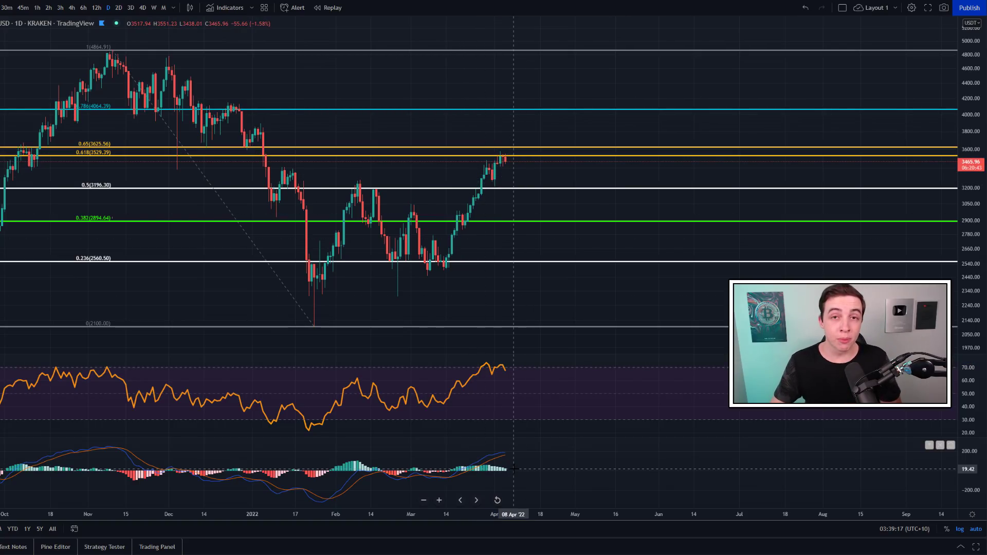
mouse_move(513, 460)
mouse_down()
mouse_move(478, 470)
mouse_move(511, 484)
mouse_move(507, 457)
mouse_move(488, 466)
mouse_move(513, 471)
mouse_up()
key(ctrl+z)
key(ctrl+z)
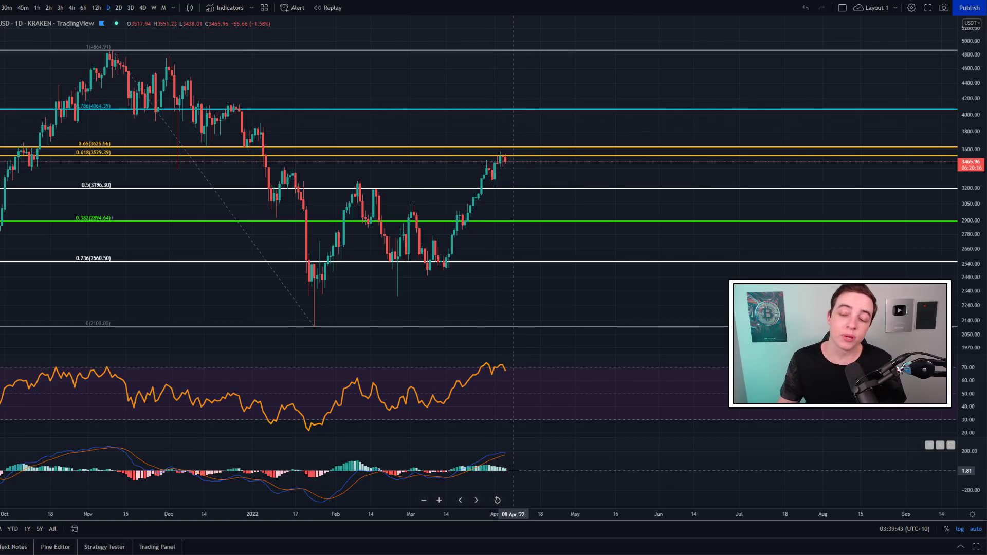
mouse_move(513, 452)
mouse_down()
mouse_move(496, 458)
mouse_move(513, 449)
mouse_up()
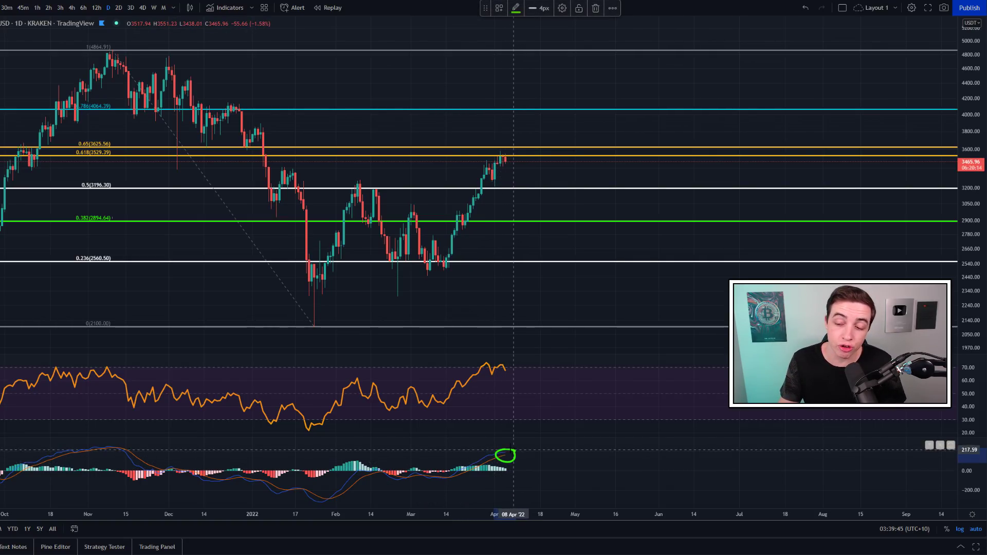
key(ctrl+z)
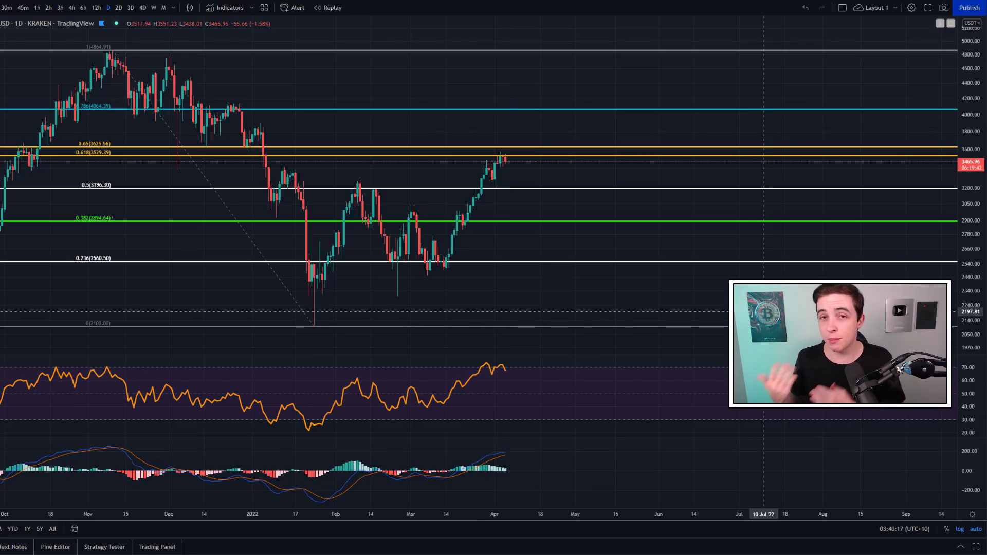
mouse_move(515, 449)
mouse_down()
mouse_move(468, 461)
mouse_move(514, 484)
mouse_move(516, 448)
mouse_up()
key(Delete)
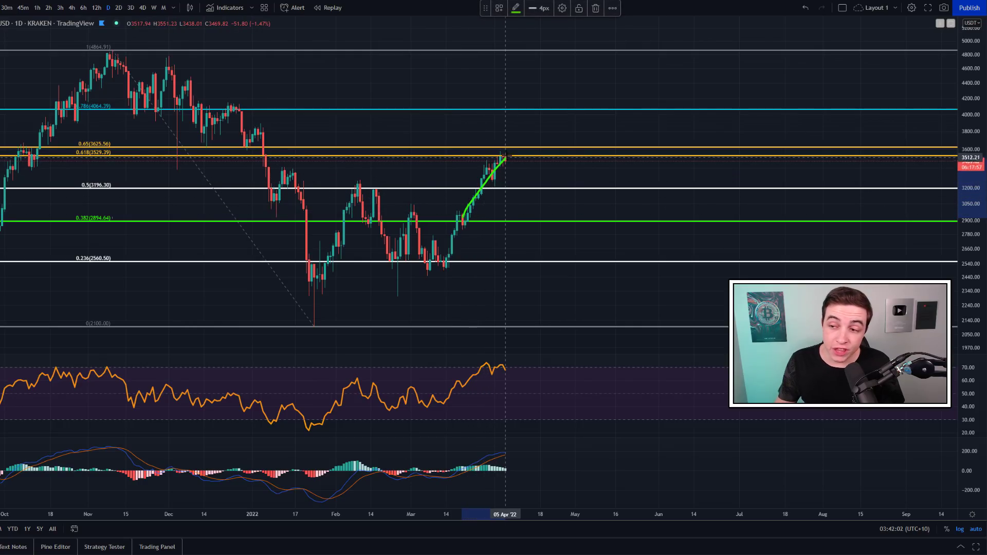
- Mark the latest candles near 0.65 and the RSI peak, then switch to the 3-day Coinbase chart
mouse_move(520, 145)
mouse_down()
mouse_move(486, 144)
mouse_move(519, 145)
mouse_up()
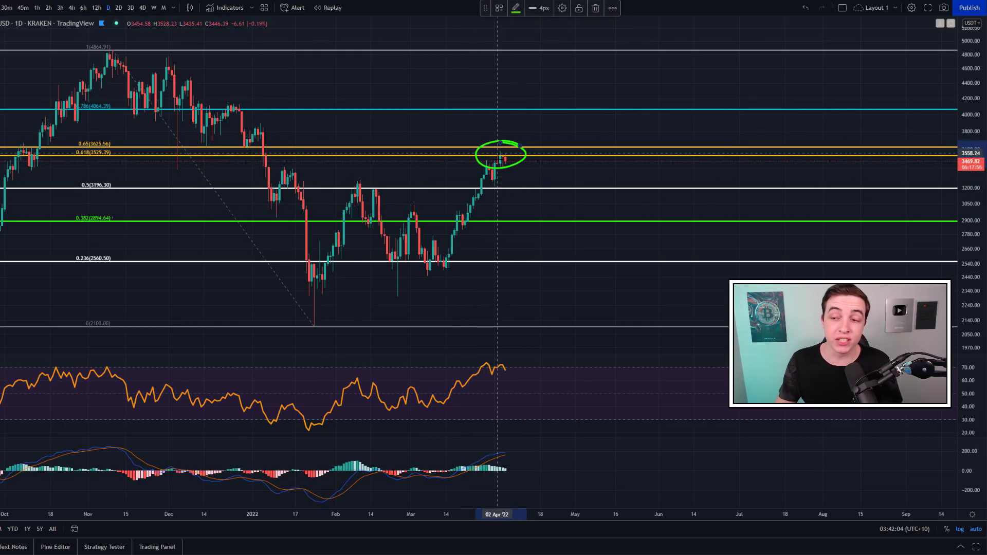
drag(478, 362, 516, 366)
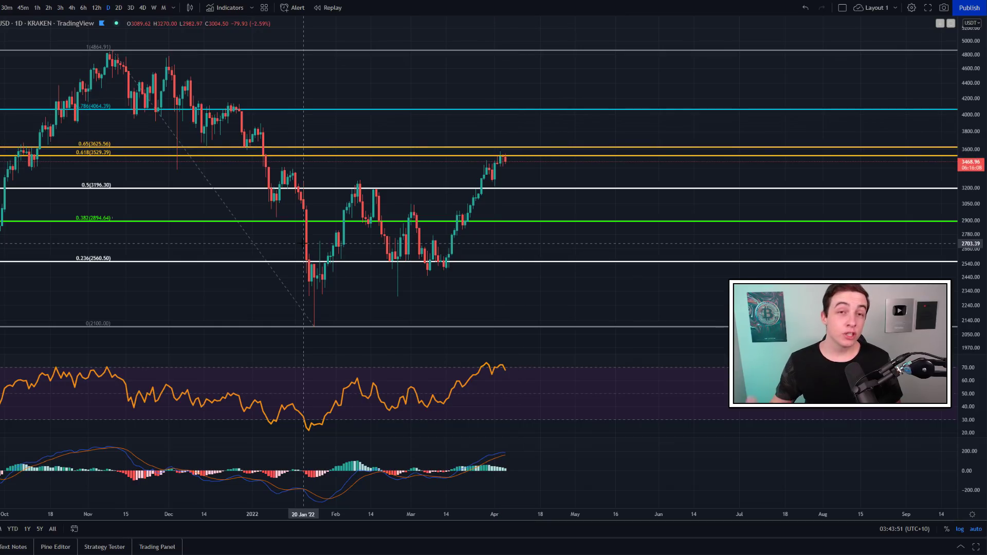
drag(303, 243, 518, 161)
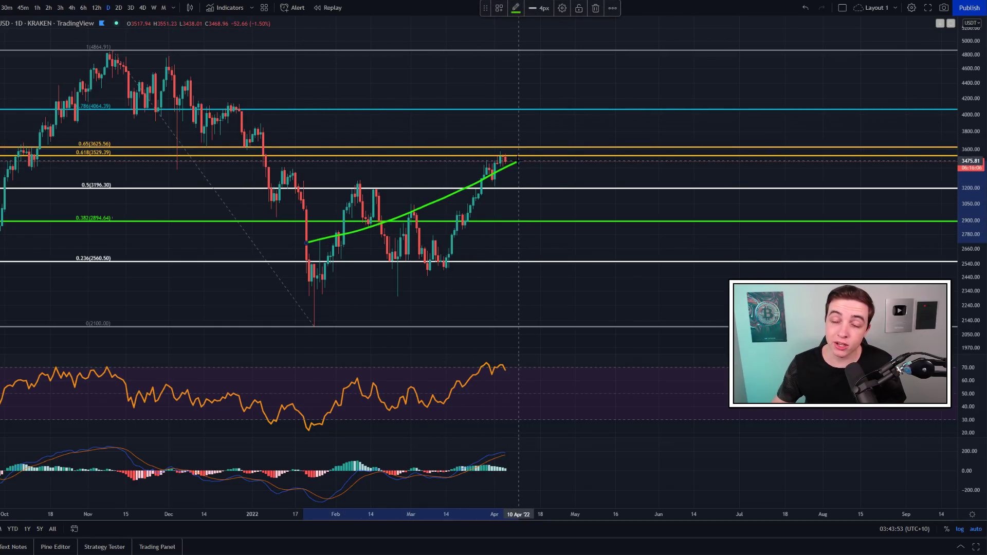
key(Delete)
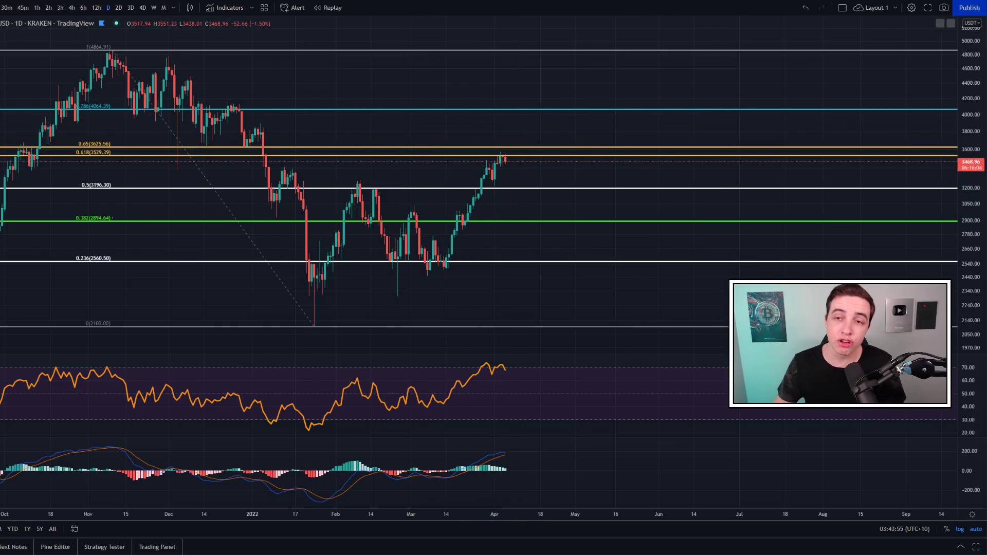
key(ctrl+Tab)
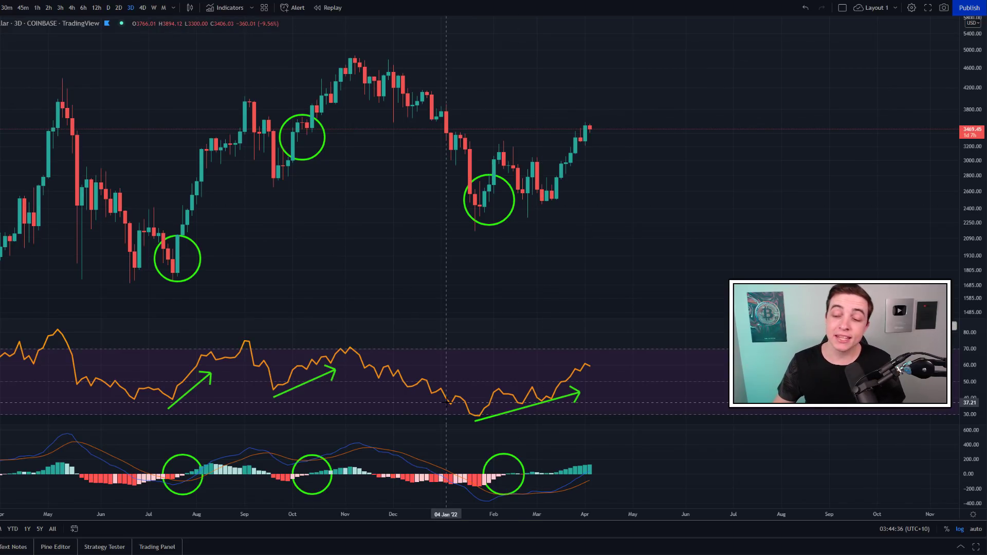
- Sketch a rising MACD stroke, then circle the weekly candles near 3464 and the latest MACD bars
drag(442, 408, 594, 368)
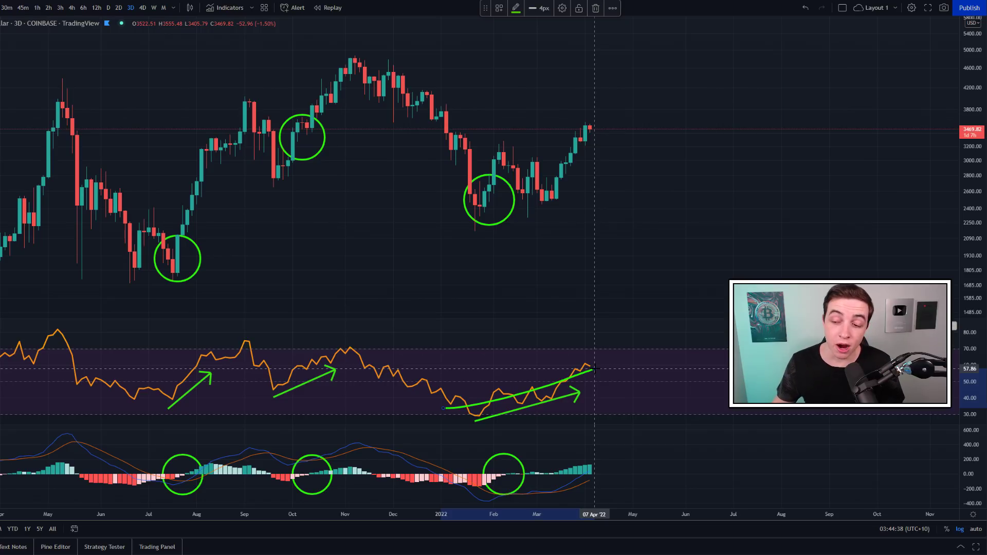
key(ctrl+z)
drag(507, 477, 604, 458)
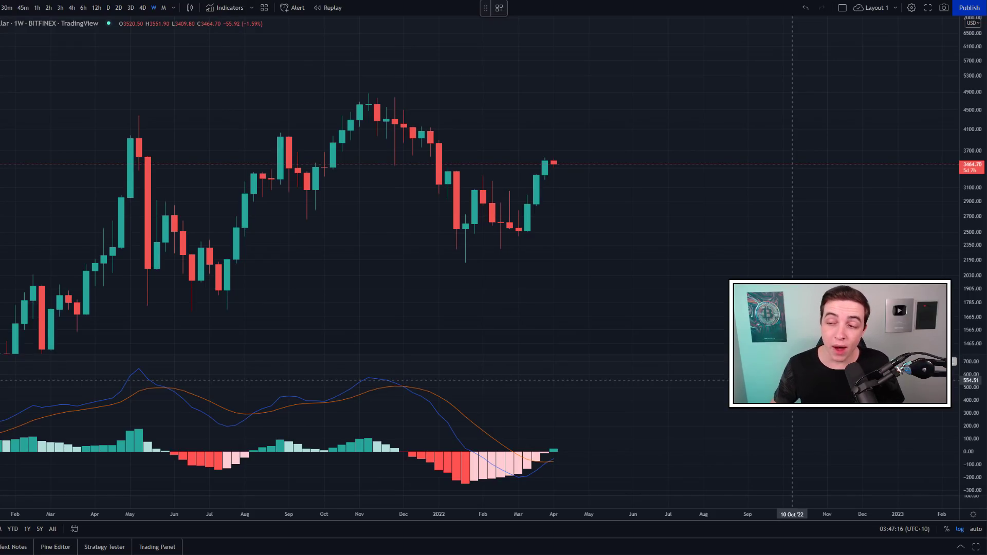
mouse_move(569, 148)
mouse_down()
mouse_move(534, 163)
mouse_move(562, 148)
mouse_up()
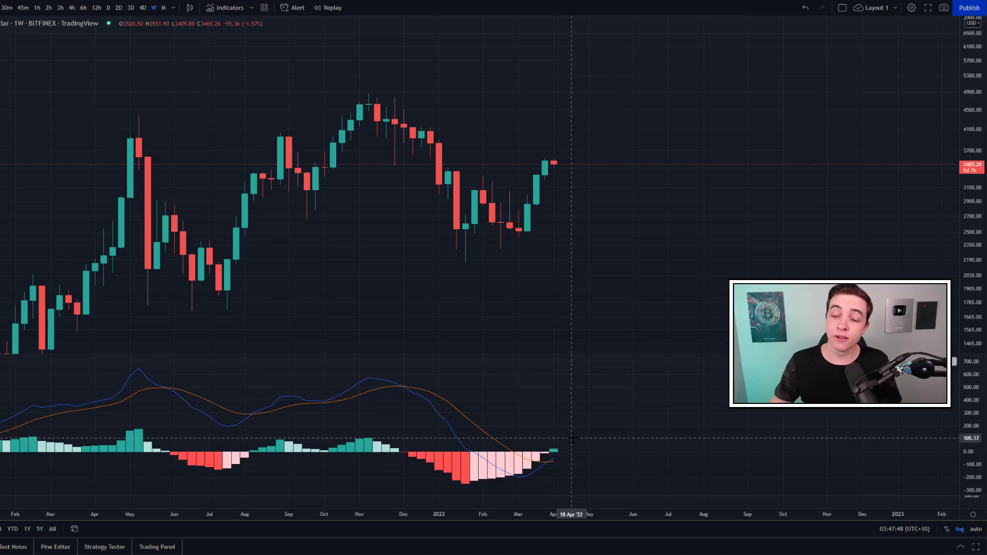
mouse_move(571, 438)
mouse_down()
mouse_move(520, 448)
mouse_move(555, 436)
mouse_up()
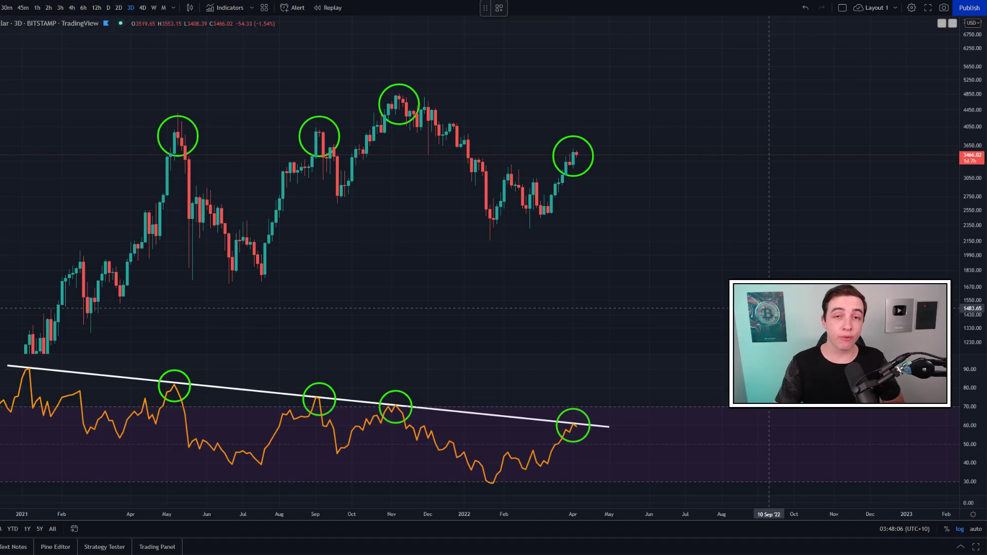
- Circle the latest RSI touch of the falling trendline, undoing two stray brush strokes
mouse_move(591, 416)
mouse_down()
mouse_move(565, 410)
mouse_move(549, 429)
mouse_move(596, 432)
mouse_move(573, 410)
mouse_up()
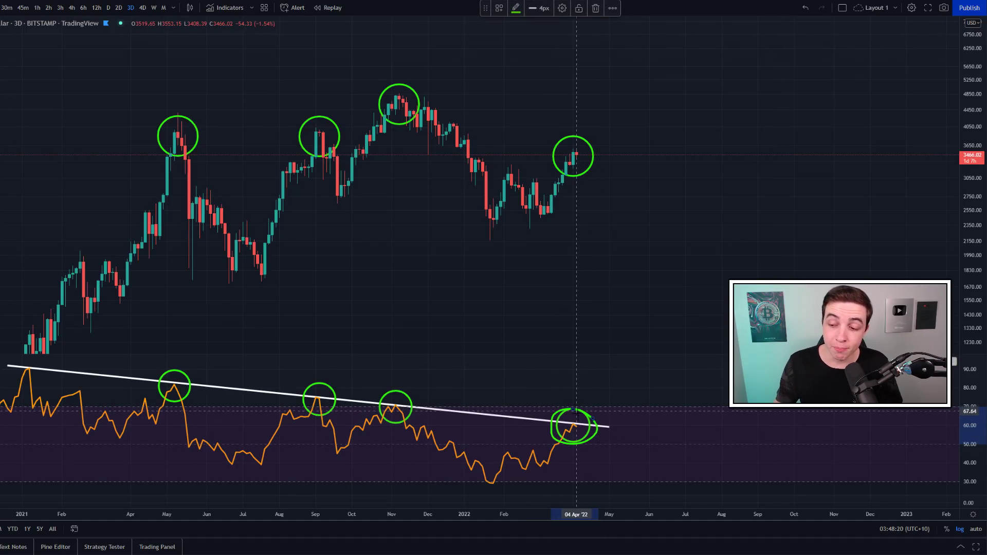
key(ctrl+z)
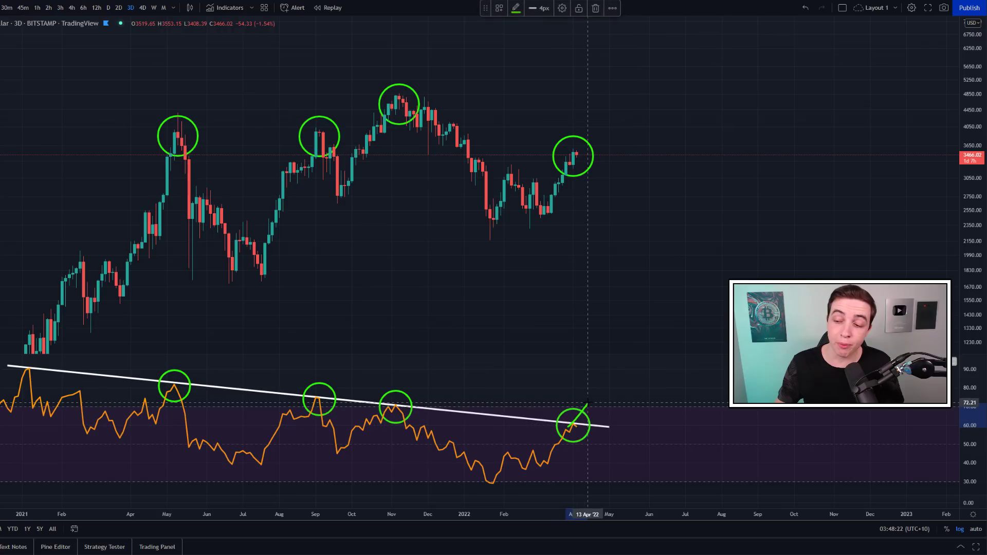
drag(575, 425, 583, 433)
key(ctrl+z)
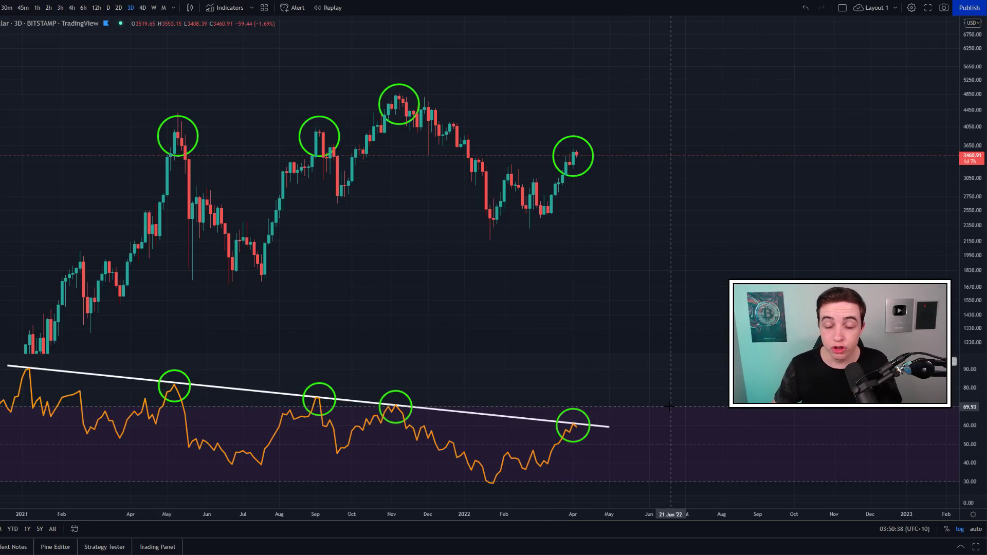
mouse_move(596, 409)
mouse_down()
mouse_move(546, 430)
mouse_move(577, 446)
mouse_move(569, 406)
mouse_up()
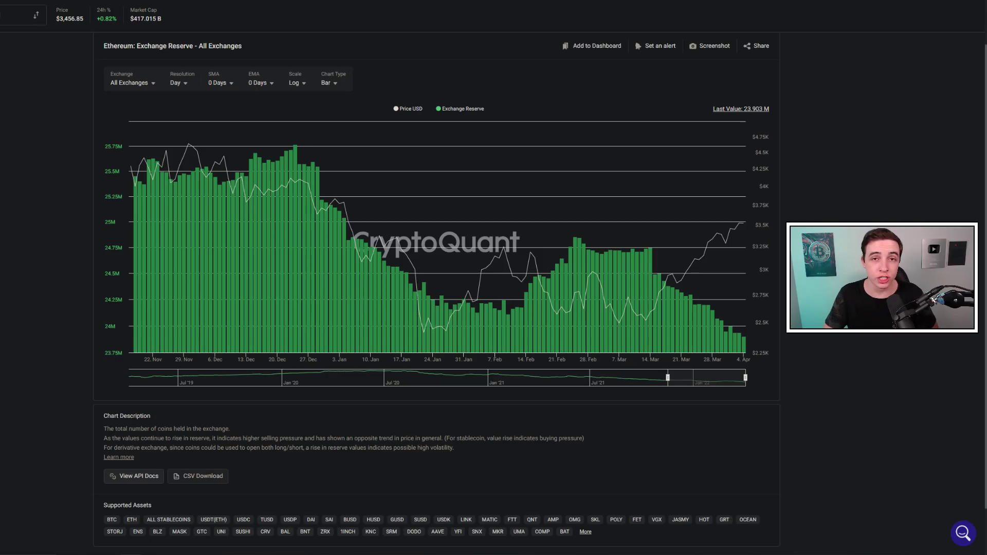
mouse_move(740, 341)
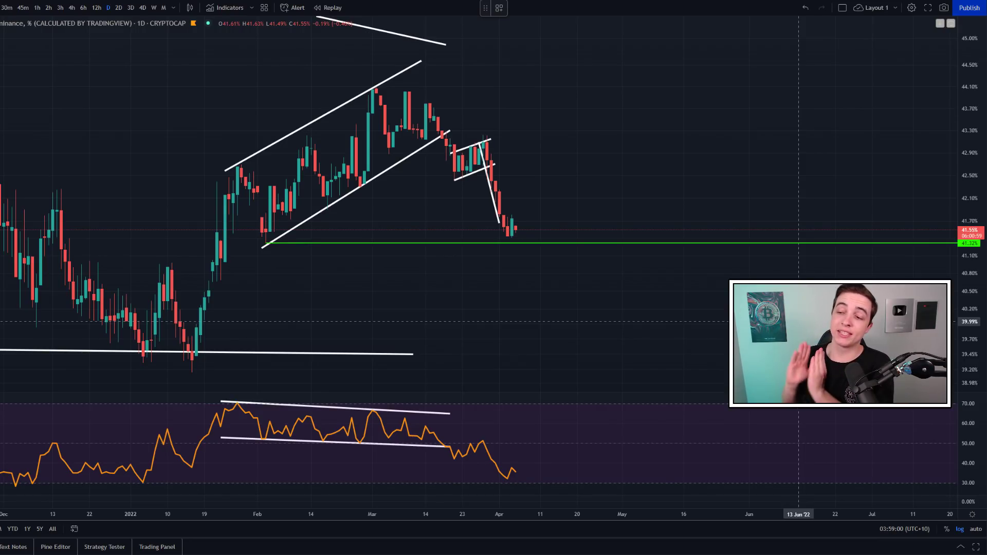
- Circle the latest dominance candles above the green support line
mouse_move(527, 228)
mouse_down()
mouse_move(501, 233)
mouse_move(524, 240)
mouse_up()
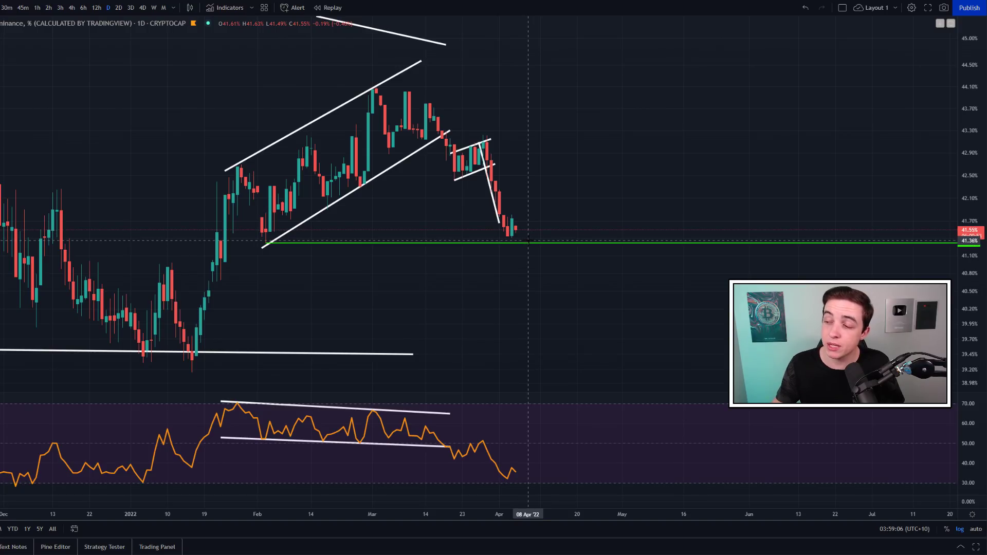
mouse_move(518, 218)
mouse_down()
mouse_move(500, 227)
mouse_move(510, 244)
mouse_move(520, 216)
mouse_move(497, 245)
mouse_move(525, 236)
mouse_move(523, 246)
mouse_up()
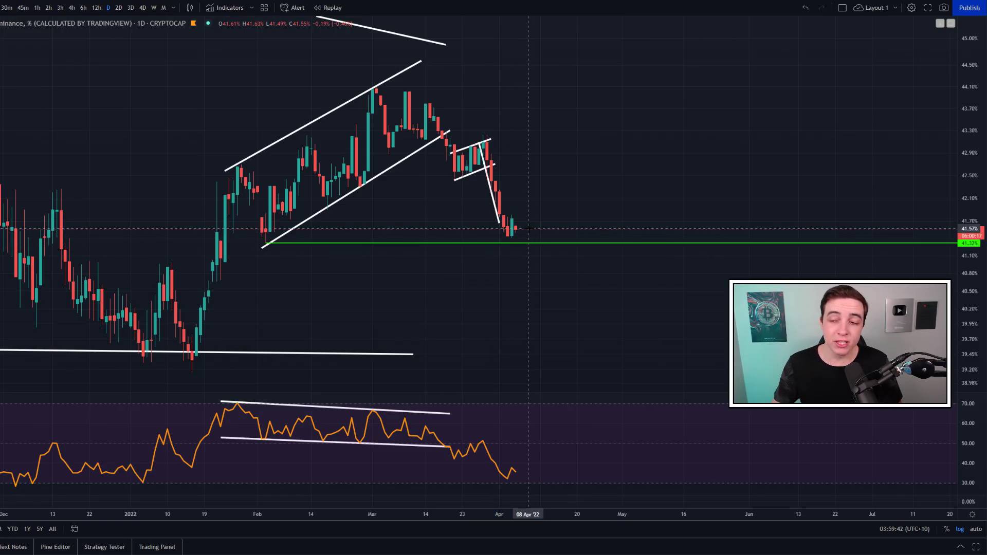
mouse_move(528, 226)
mouse_down()
mouse_move(515, 222)
mouse_move(528, 222)
mouse_up()
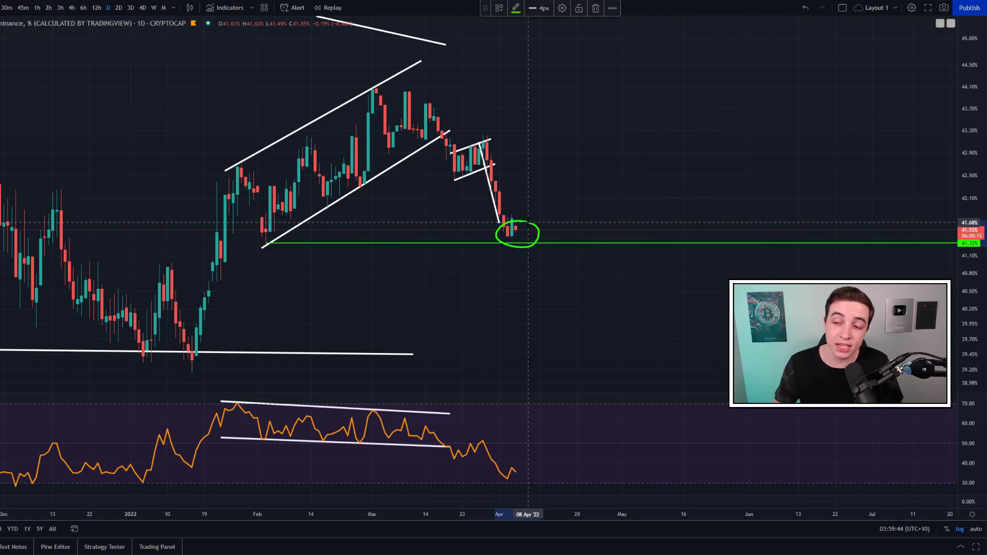
- Trace the drop from the March high and re-circle the latest candles on the support line
drag(388, 88, 524, 241)
mouse_move(374, 80)
mouse_down()
mouse_move(525, 240)
mouse_move(510, 238)
mouse_move(532, 197)
mouse_up()
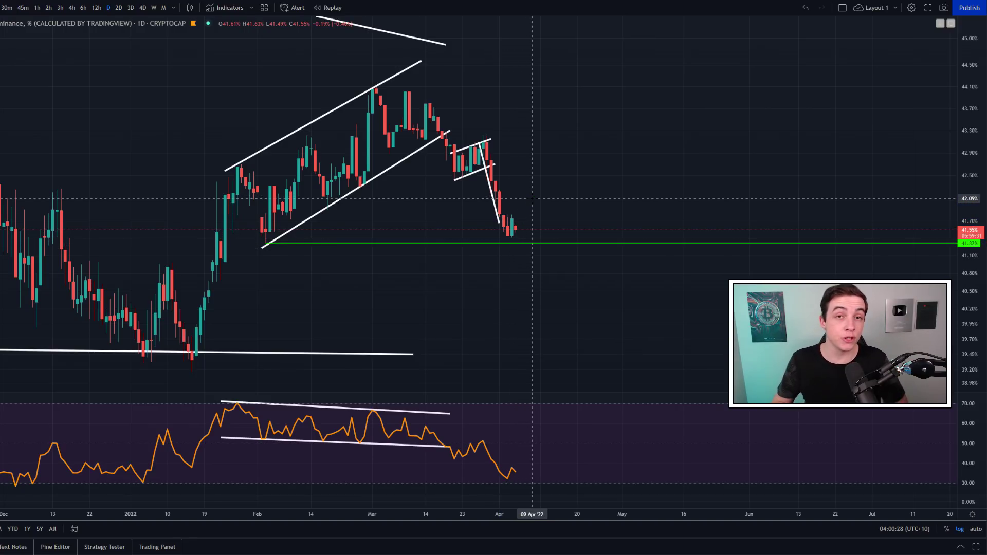
mouse_move(498, 229)
mouse_down()
mouse_move(530, 229)
mouse_move(499, 230)
mouse_up()
mouse_move(386, 91)
mouse_down()
mouse_move(460, 150)
mouse_move(516, 231)
mouse_up()
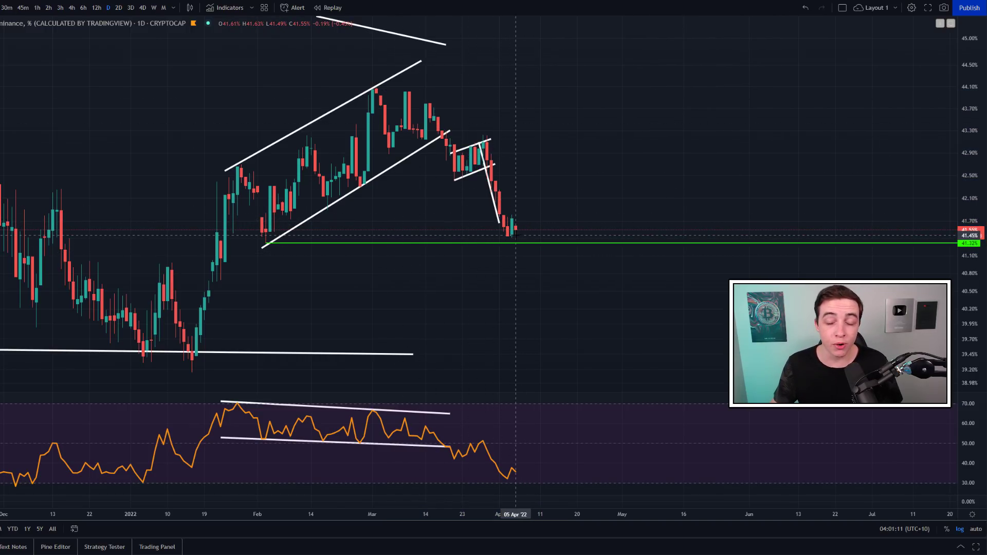
mouse_move(528, 230)
mouse_down()
mouse_move(532, 252)
mouse_move(524, 229)
mouse_up()
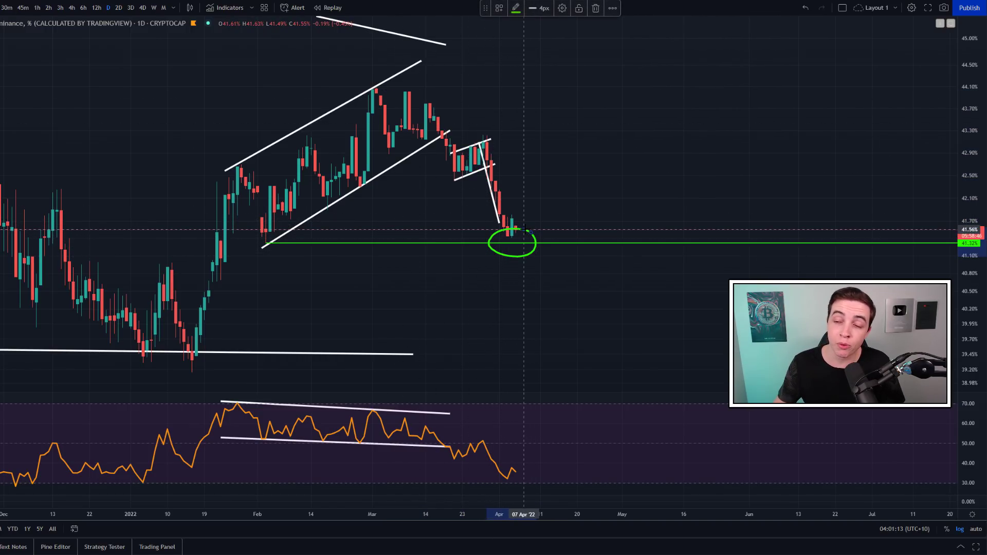